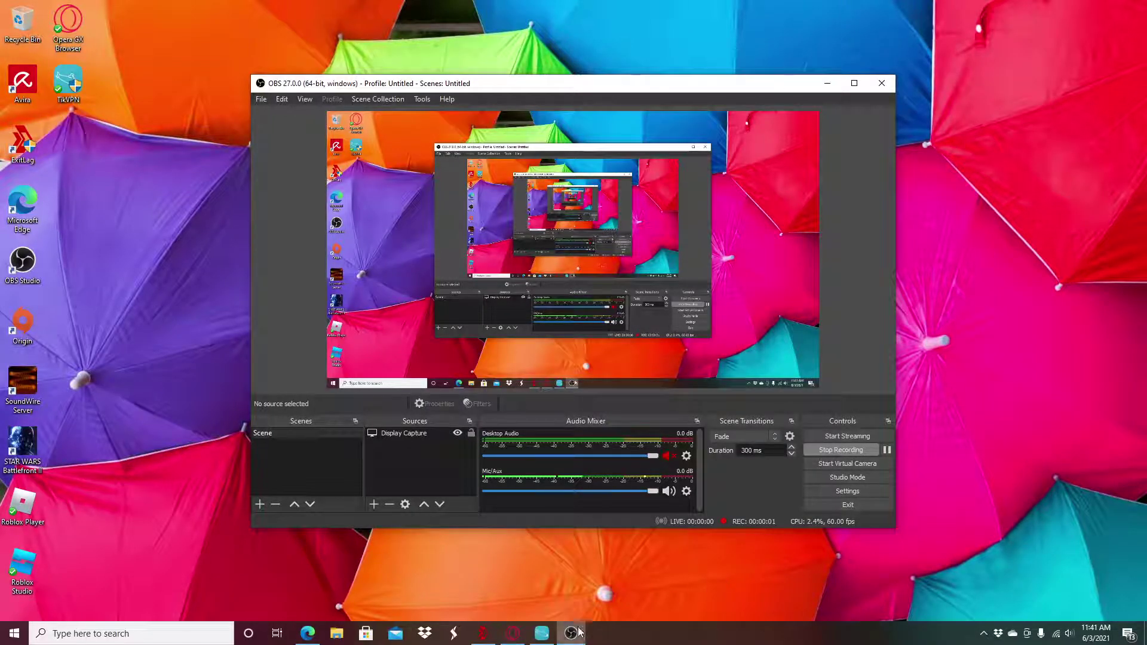
Step: Minimize the OBS Studio recording window from the taskbar
left_click(571, 633)
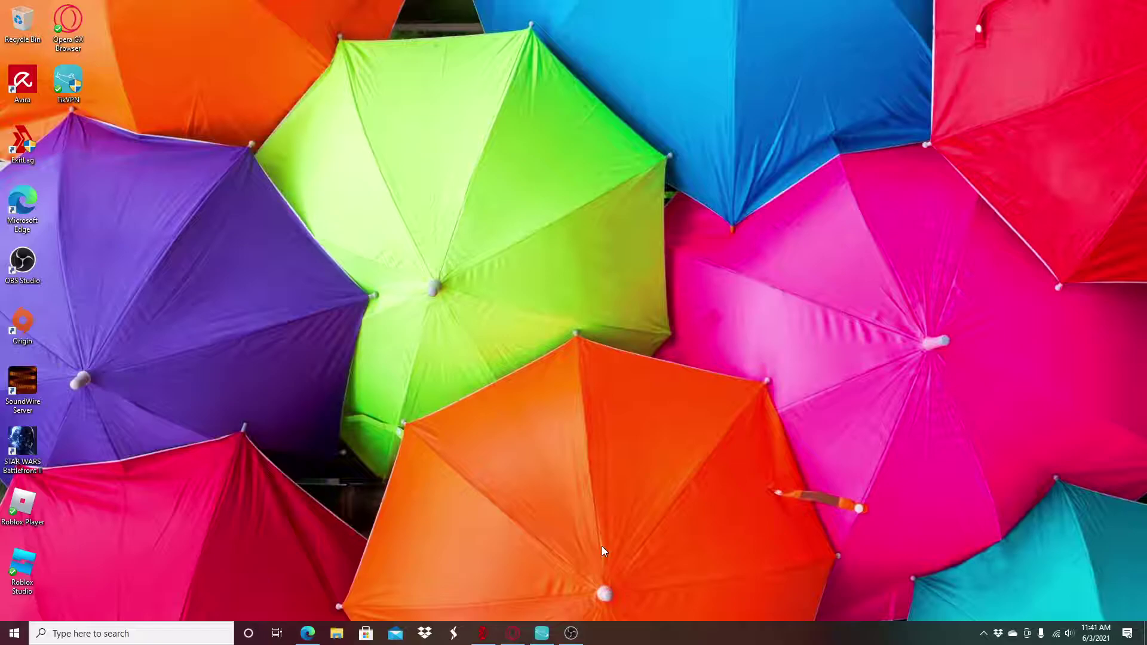
Step: Restore Opera GX and web-search 'tikvpn' in a new tab
left_click(511, 633)
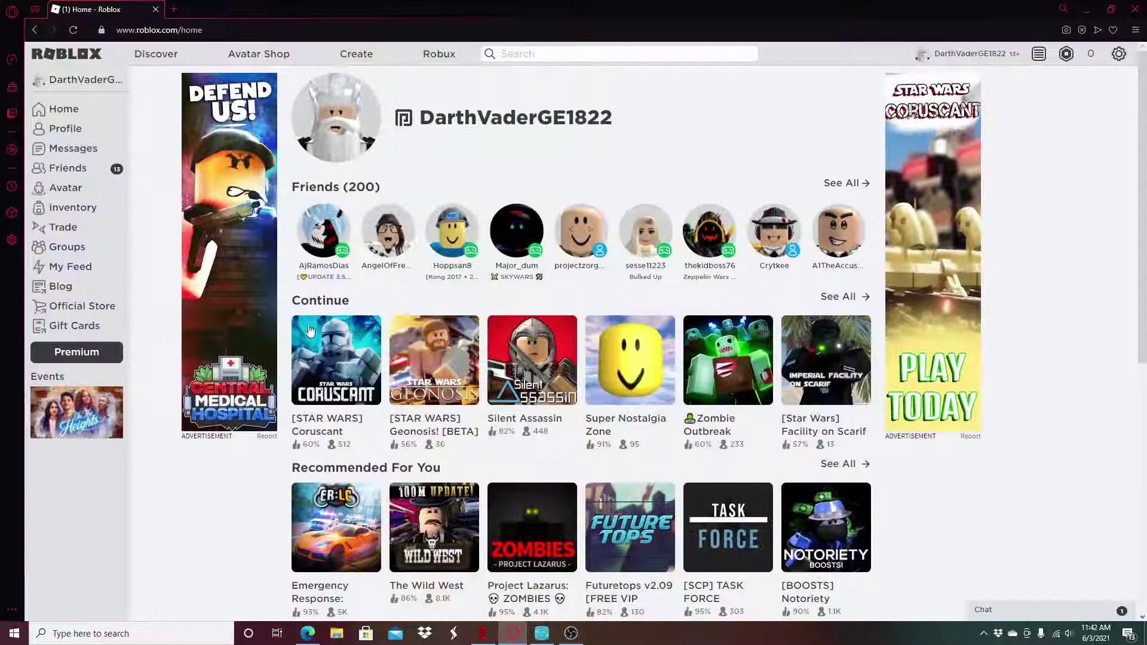
left_click(173, 9)
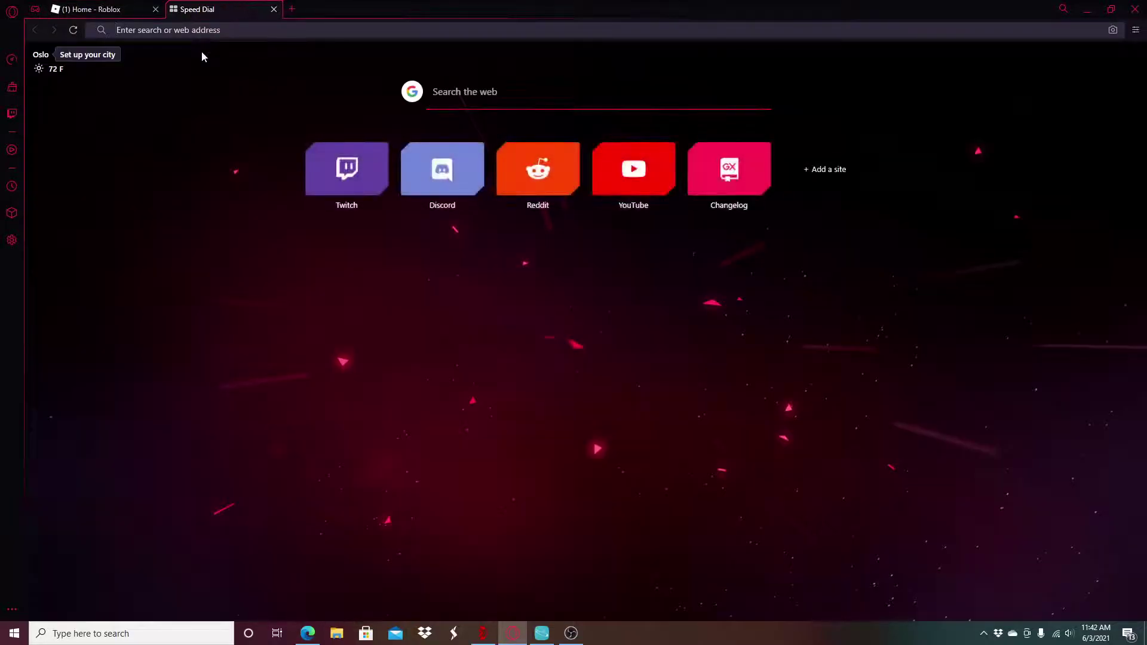
type("tik")
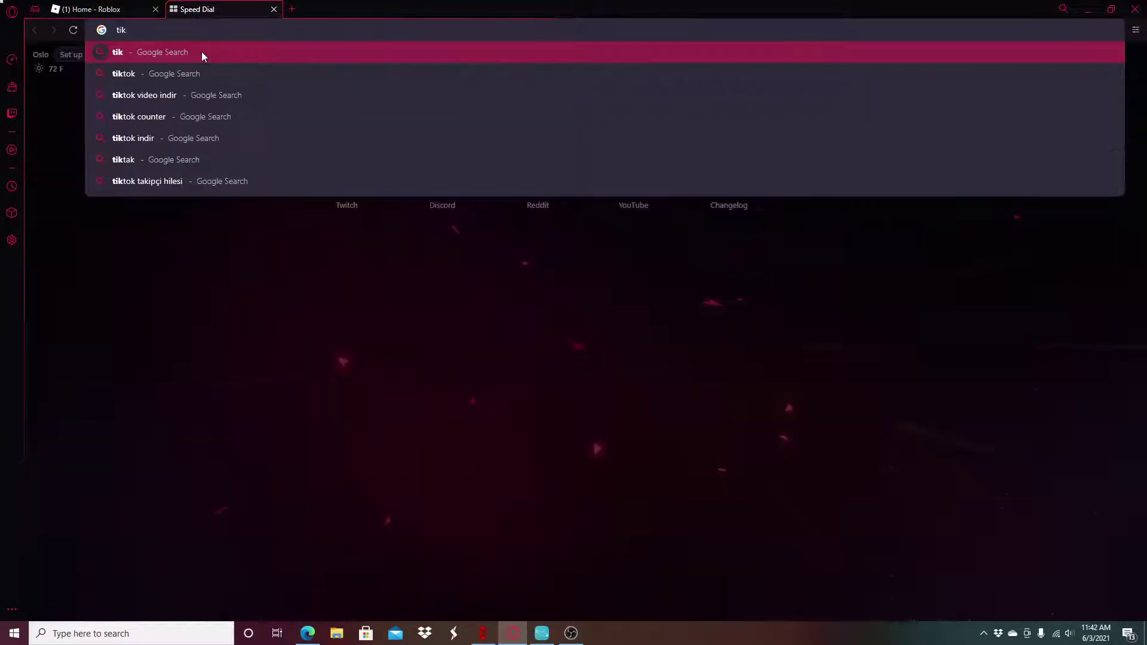
type("vpn")
key("Return")
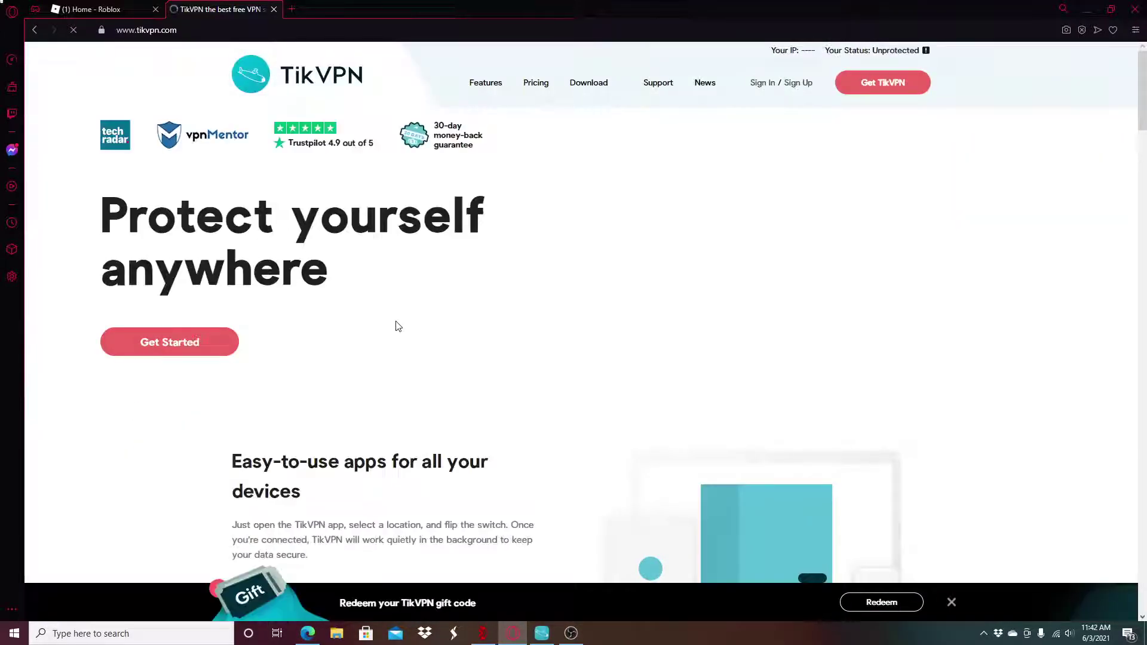
scroll(408, 339, "down", 2)
scroll(409, 339, "up", 4)
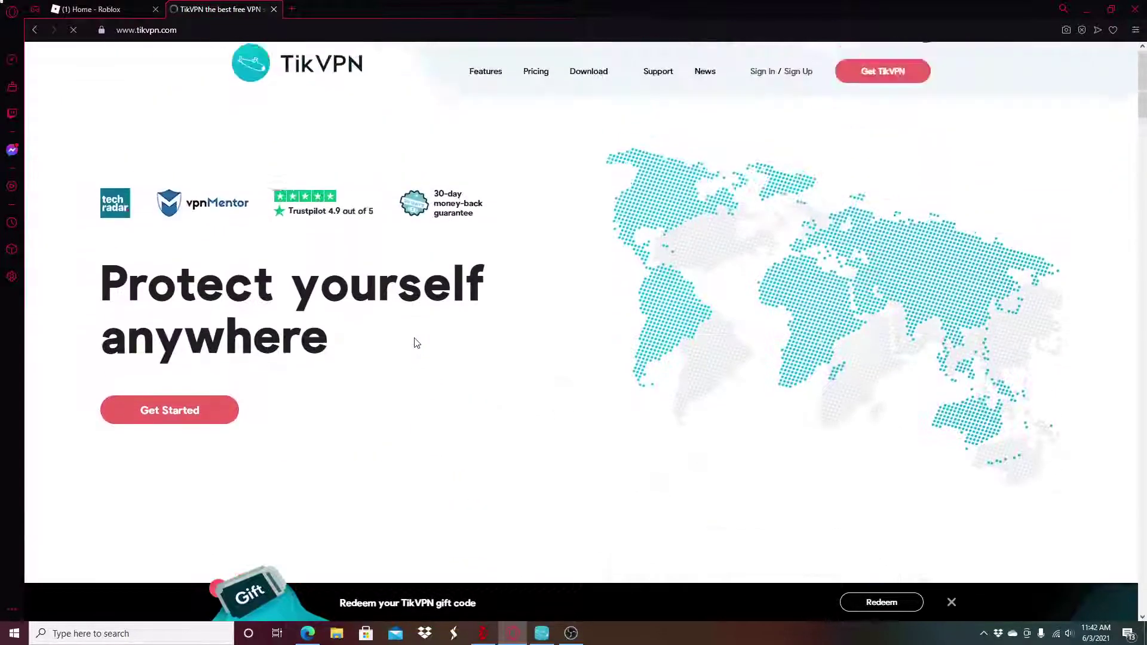
Step: Copy the tikvpn.com page address, then close the TikVPN tab
left_click(214, 30)
right_click(213, 31)
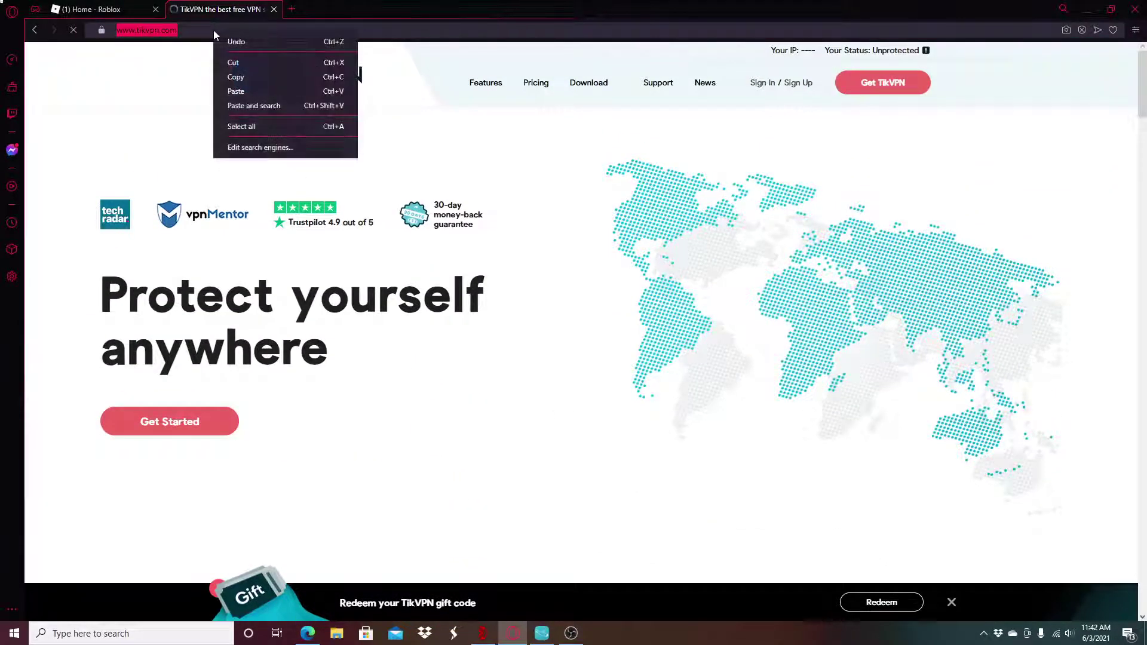
left_click(242, 78)
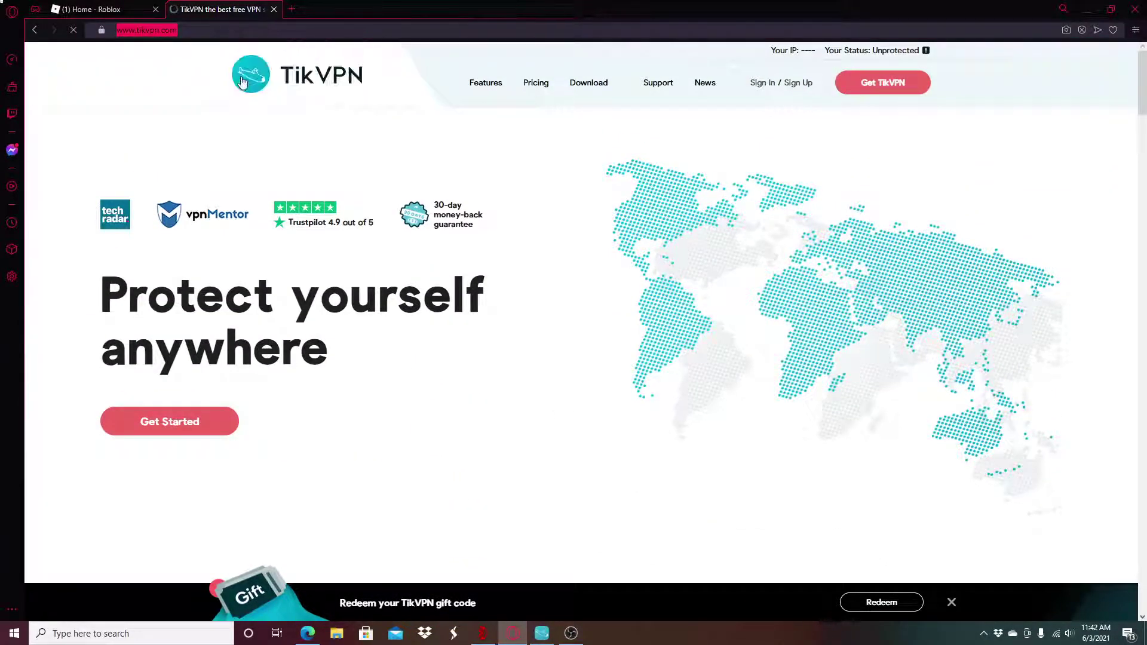
left_click(273, 10)
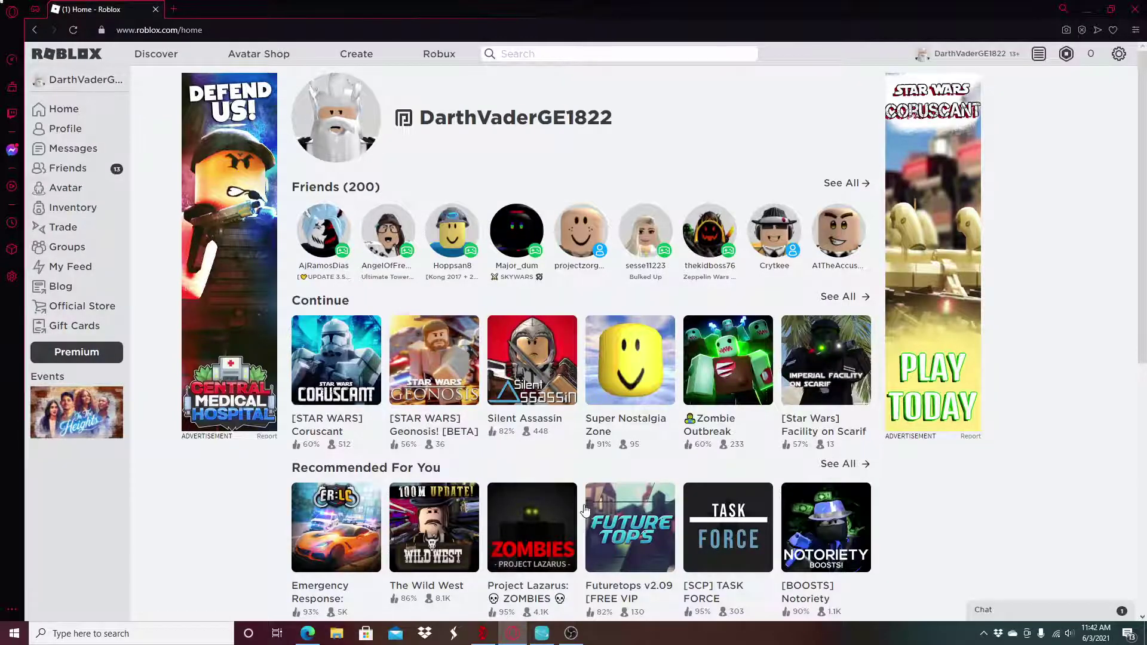
Step: Open and minimize ExitLag, then bring up the TikVPN app
left_click(483, 633)
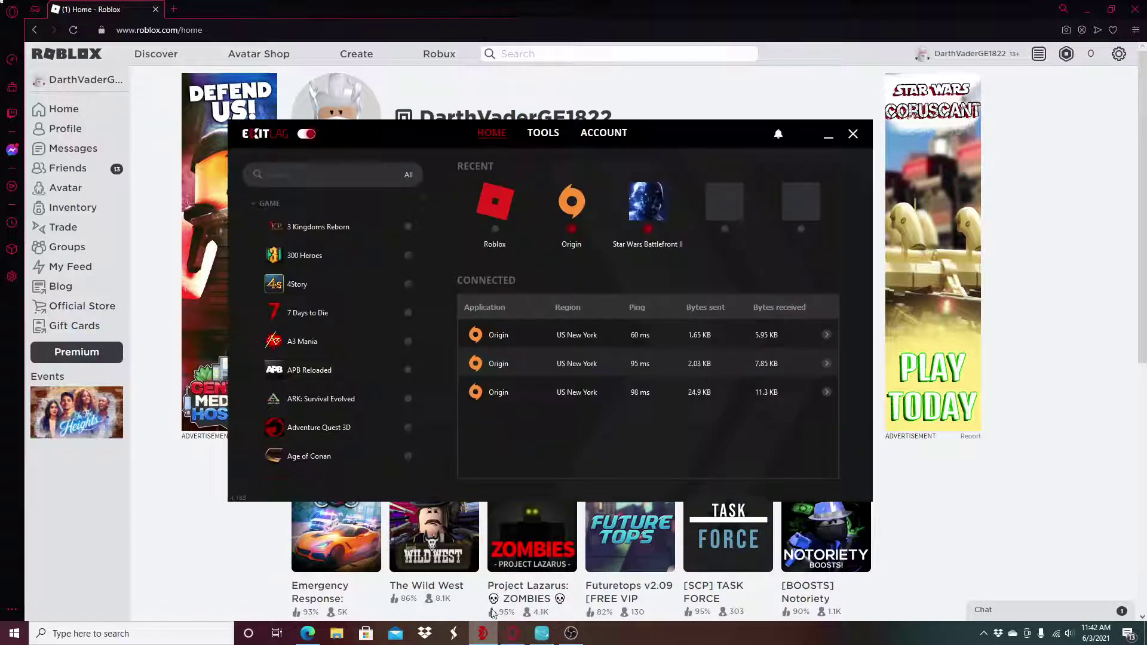
left_click(827, 142)
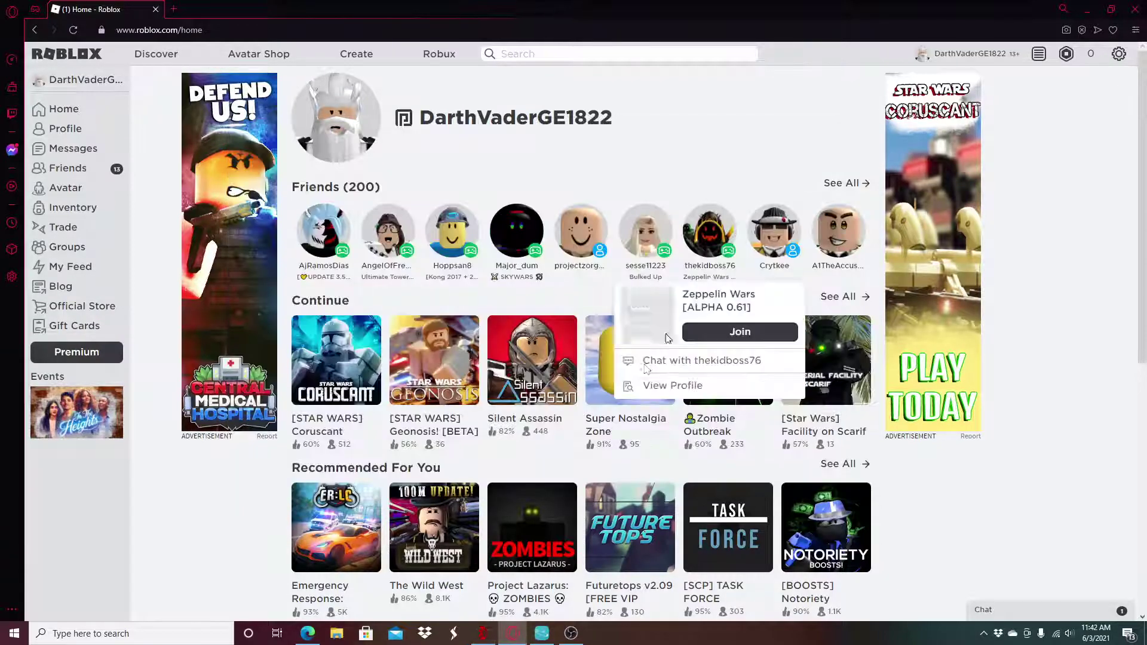
left_click(541, 634)
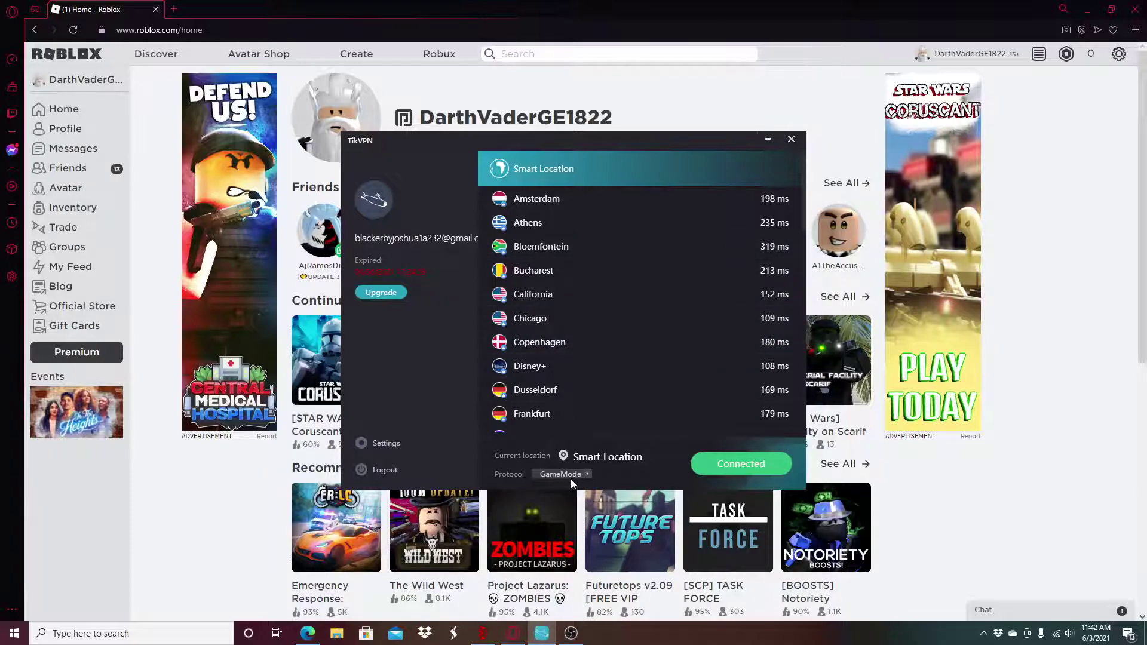
Step: Hide TikVPN, open the STAR WARS Coruscant game page, and bring up OBS Studio
left_click(768, 142)
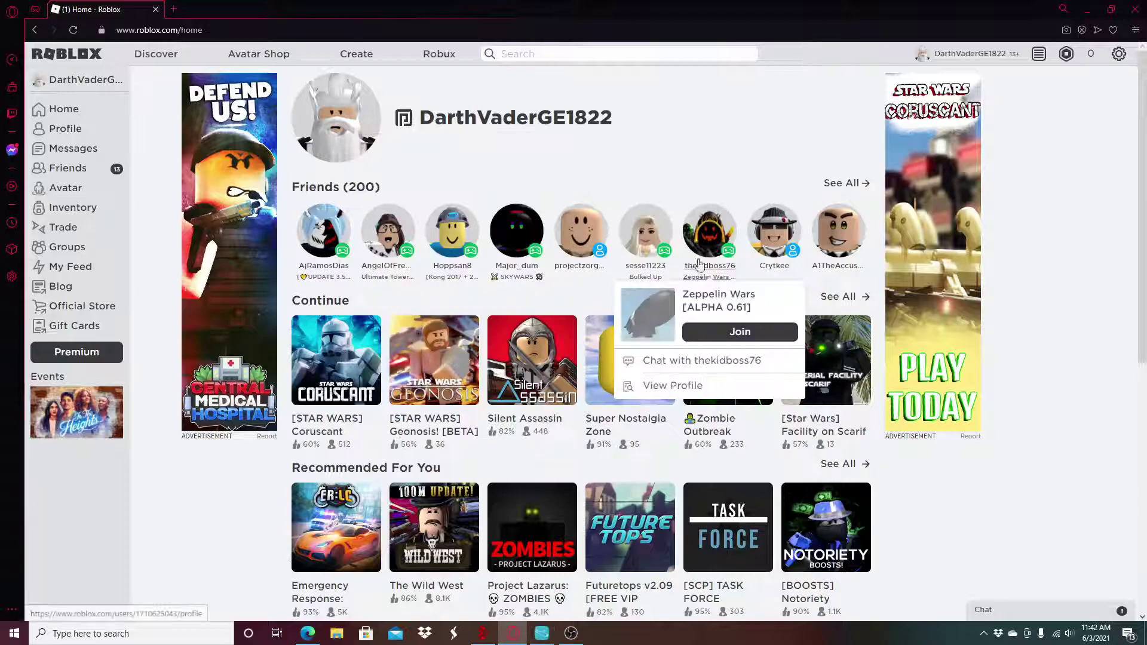
left_click(365, 377)
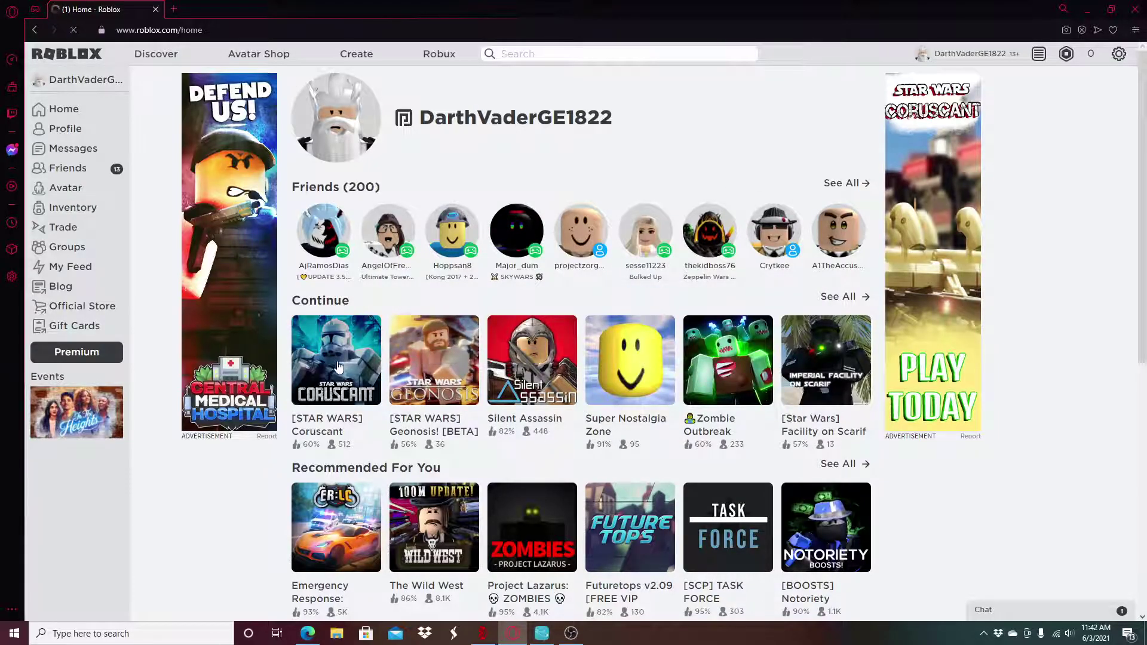
left_click(571, 633)
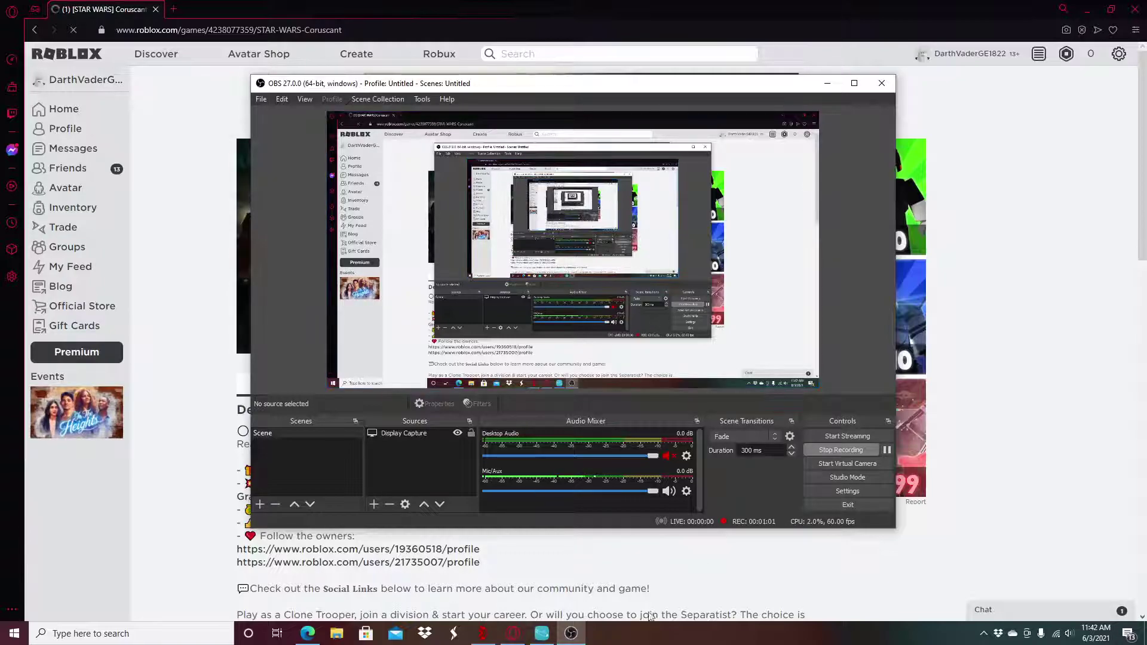
Step: Hide OBS, show the Coruscant server list, and join the 57-of-60-player server
left_click(571, 634)
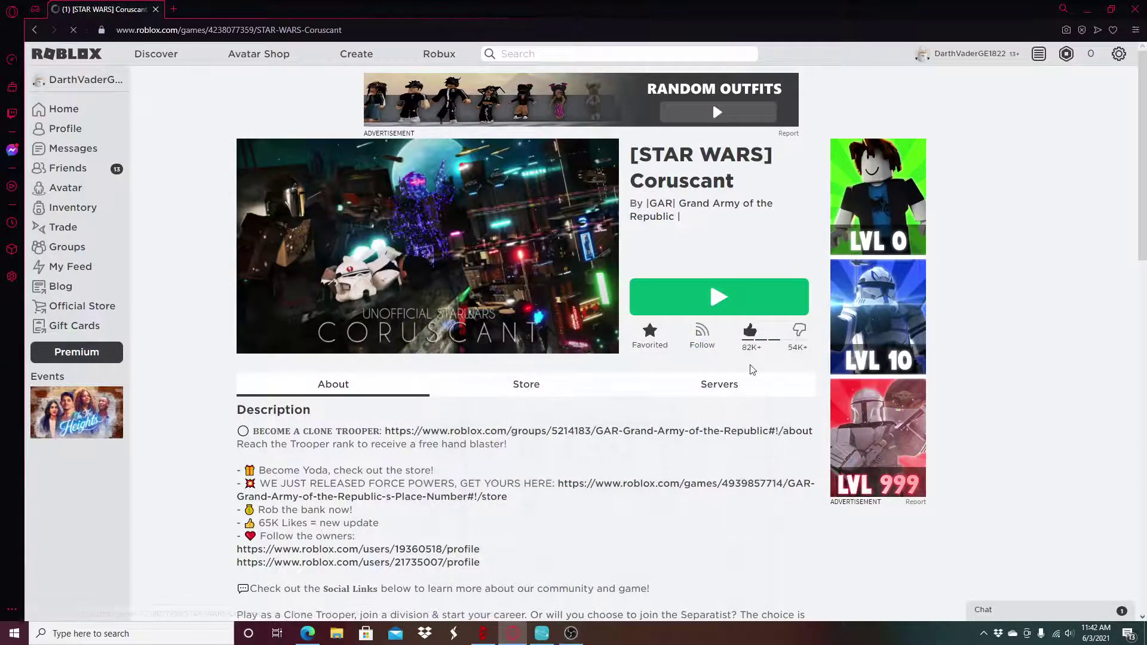
left_click(720, 384)
scroll(668, 474, "down", 1)
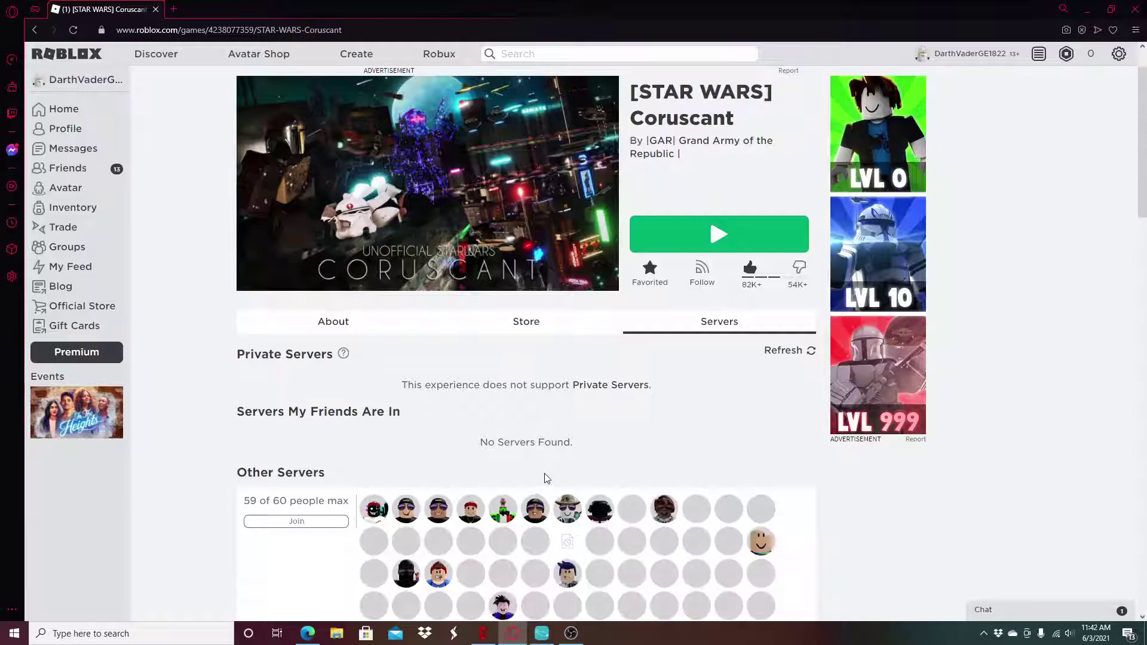
scroll(546, 475, "down", 2)
scroll(483, 473, "down", 3)
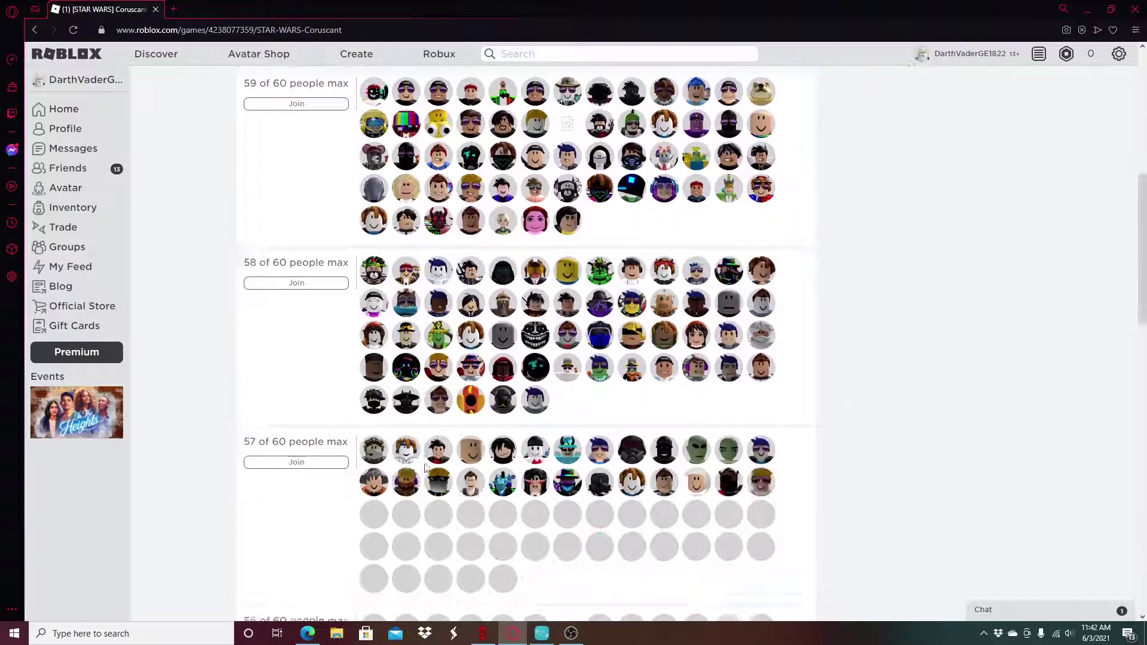
left_click(309, 462)
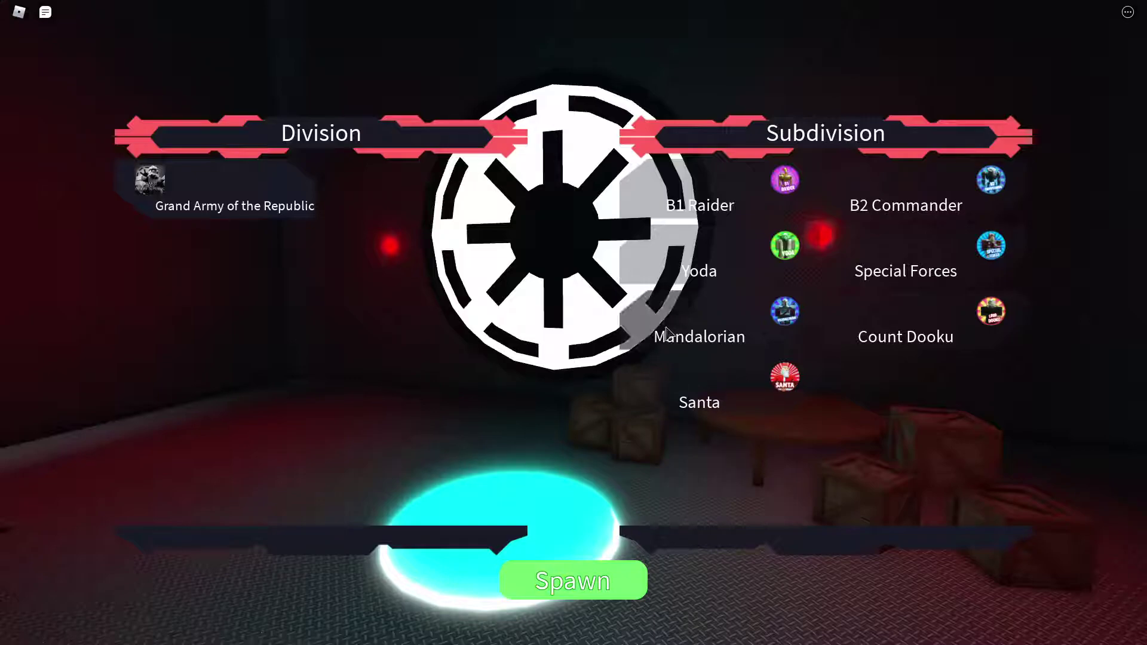
Step: Spawn into Coruscant as Grand Army of the Republic, then leave the experience
left_click(589, 583)
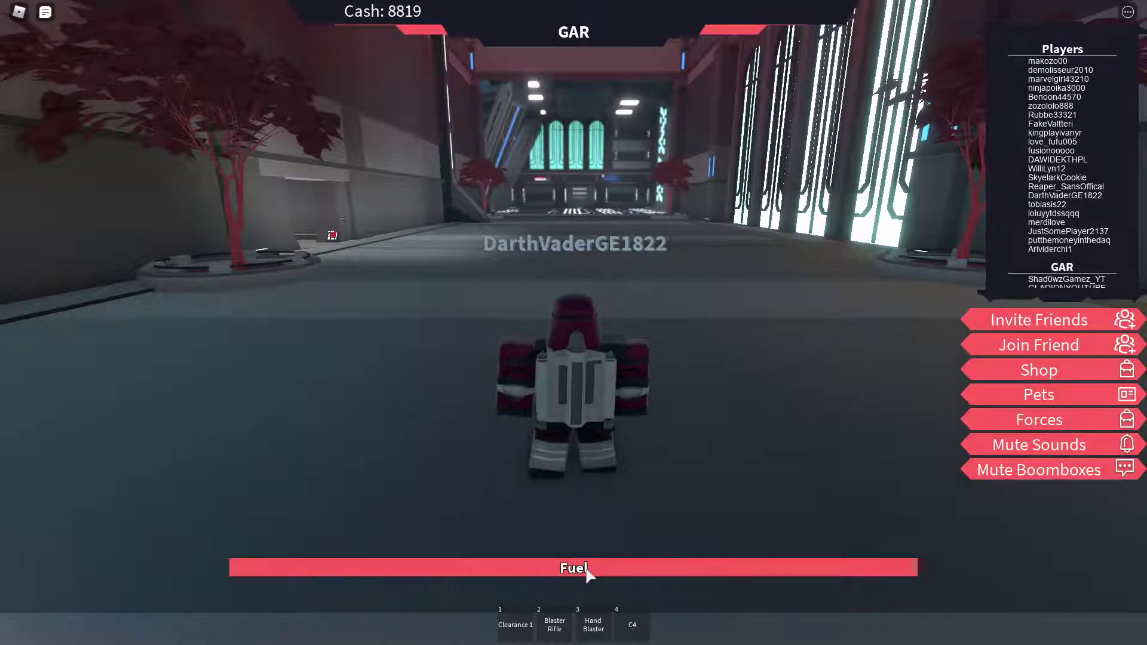
key("Escape")
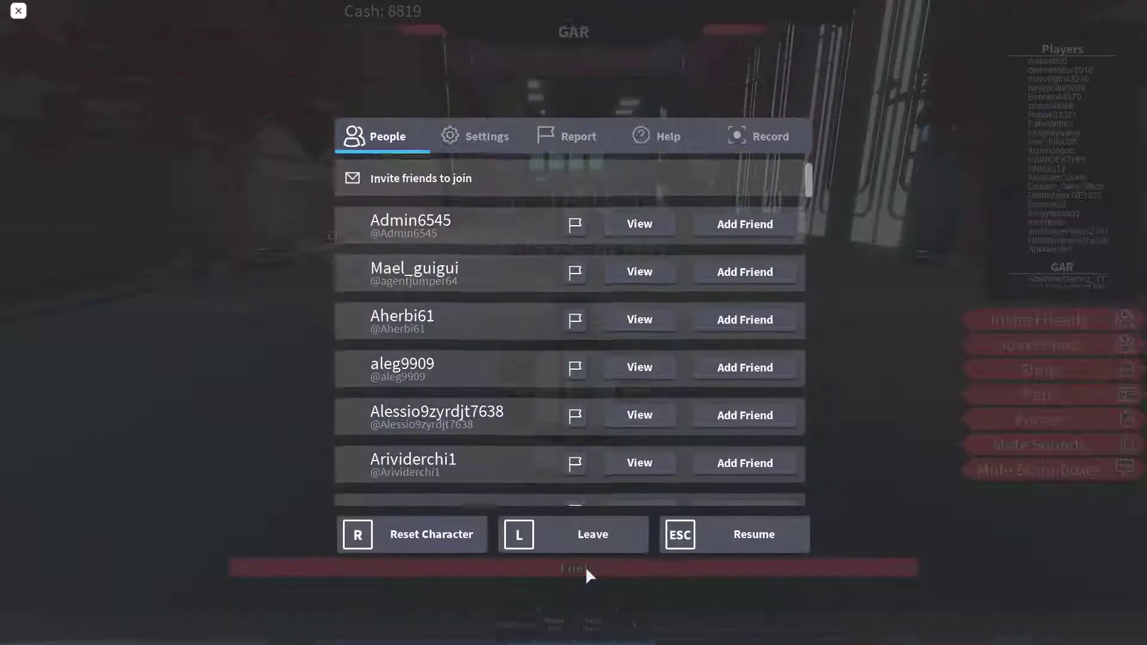
key("l")
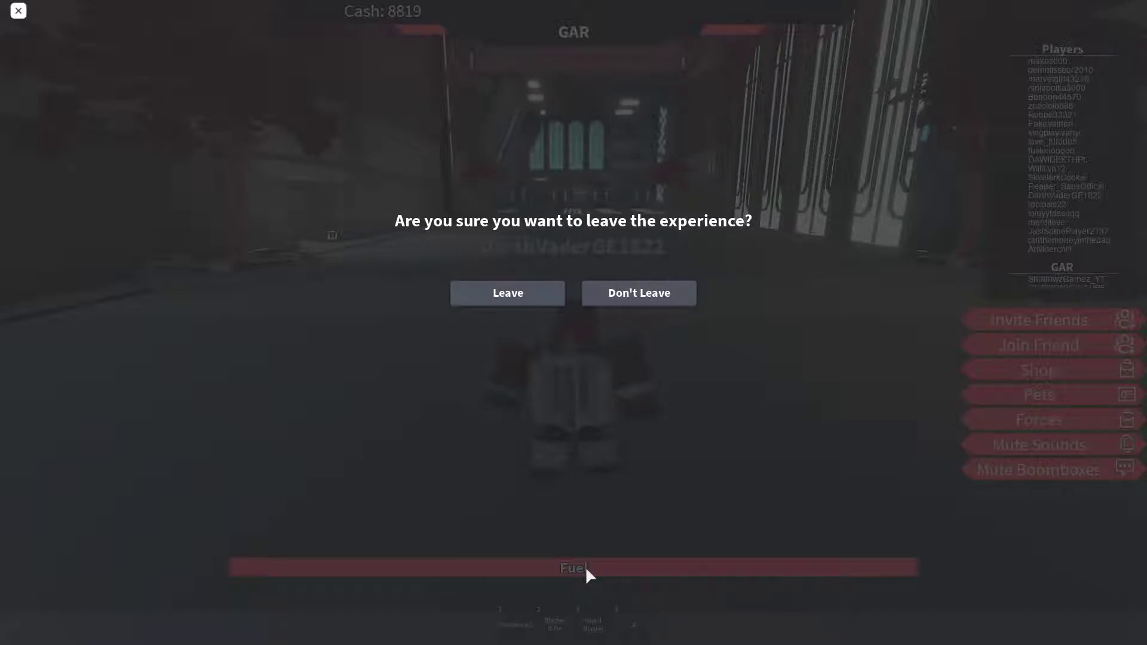
key("Return")
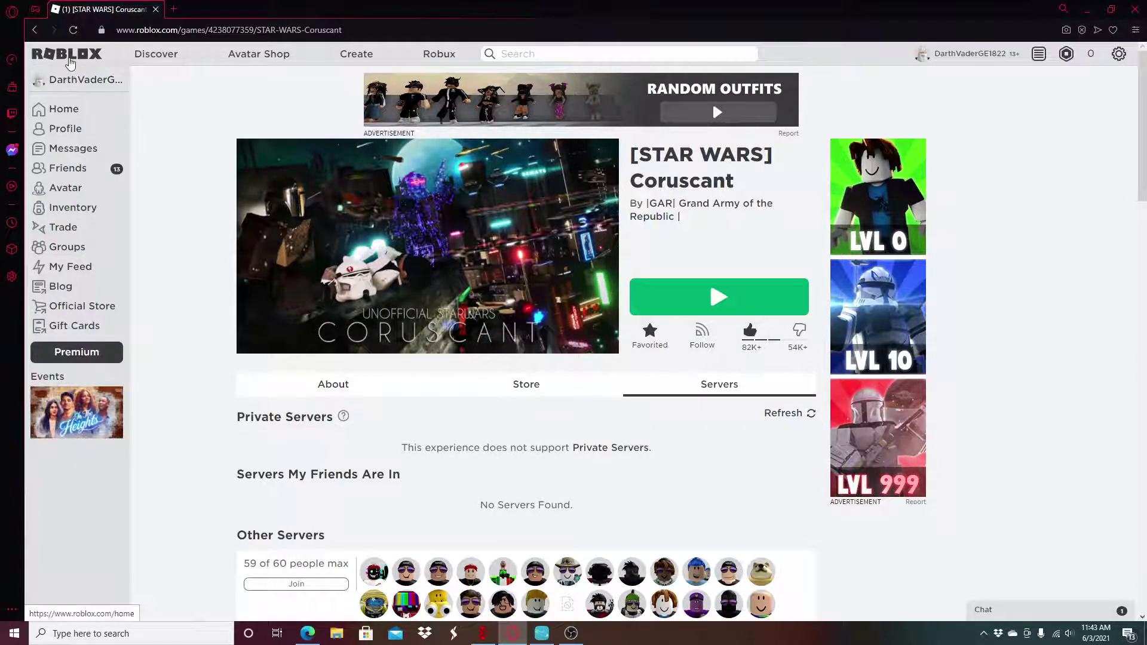
Step: Return to Roblox Home via the logo and bring OBS Studio to the front
left_click(70, 59)
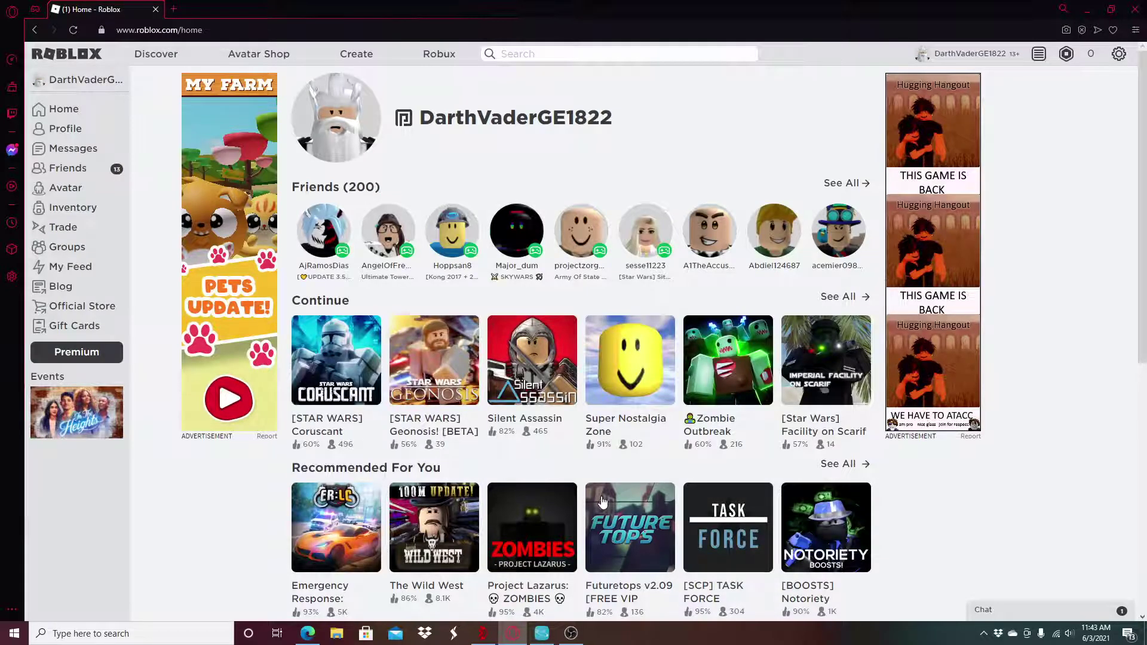
left_click(571, 634)
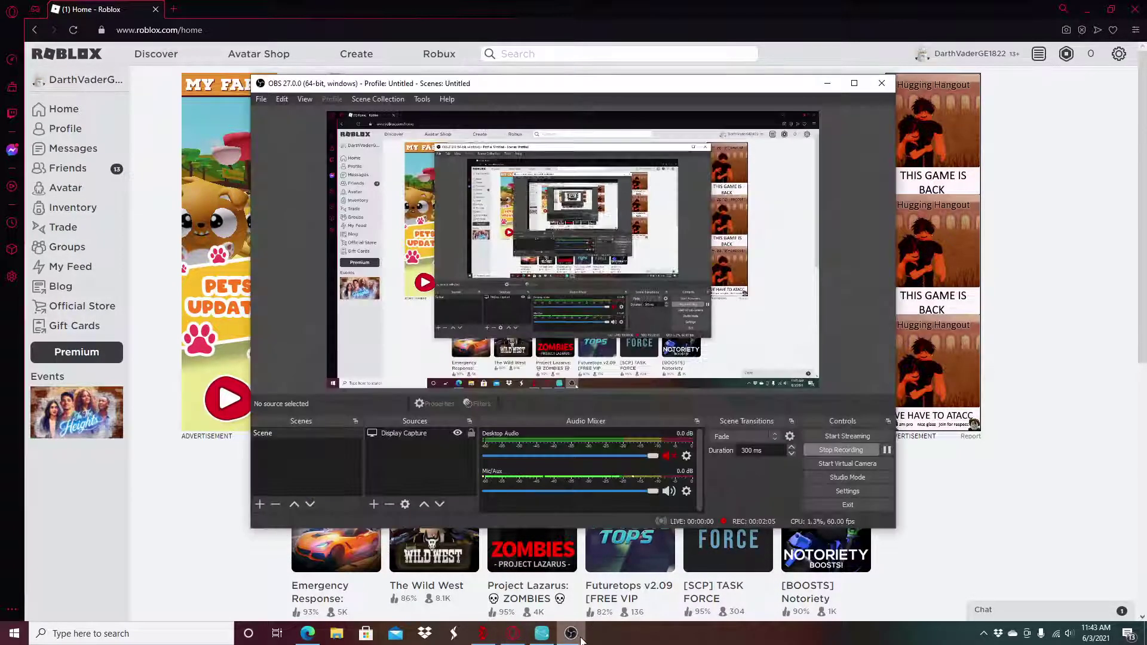